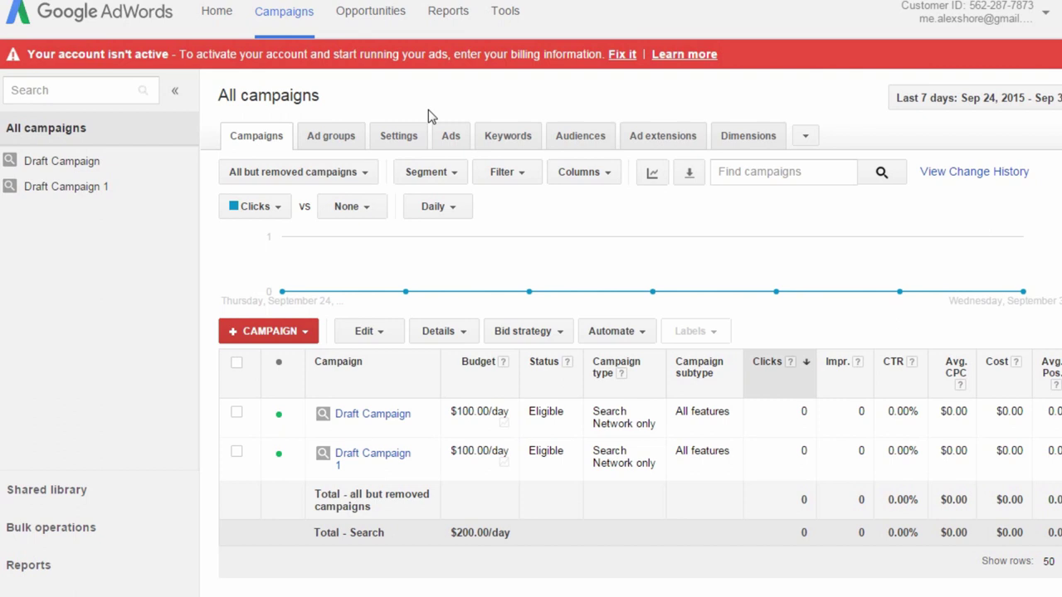
Open the Keyword Planner from the Tools menu
left_click(511, 13)
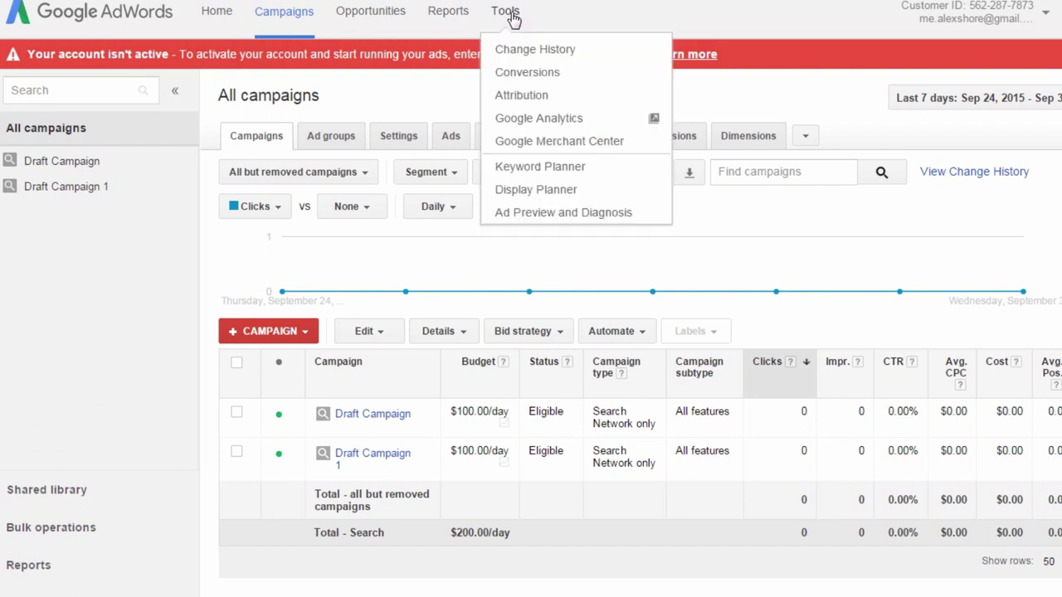
left_click(559, 168)
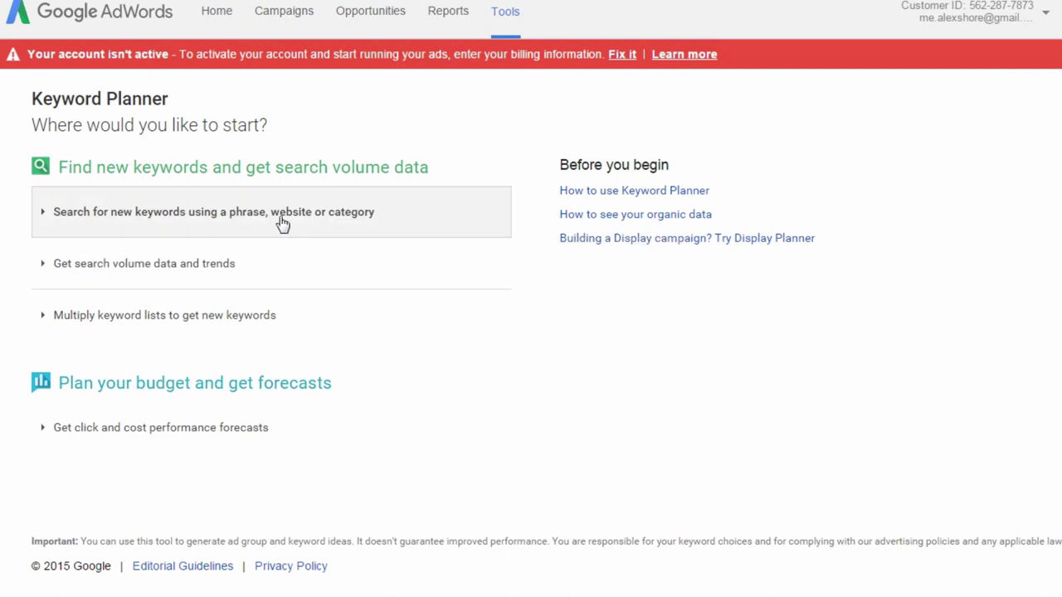
Enter 'meditation' as the product or service in a new keyword search, then open the category list
left_click(282, 218)
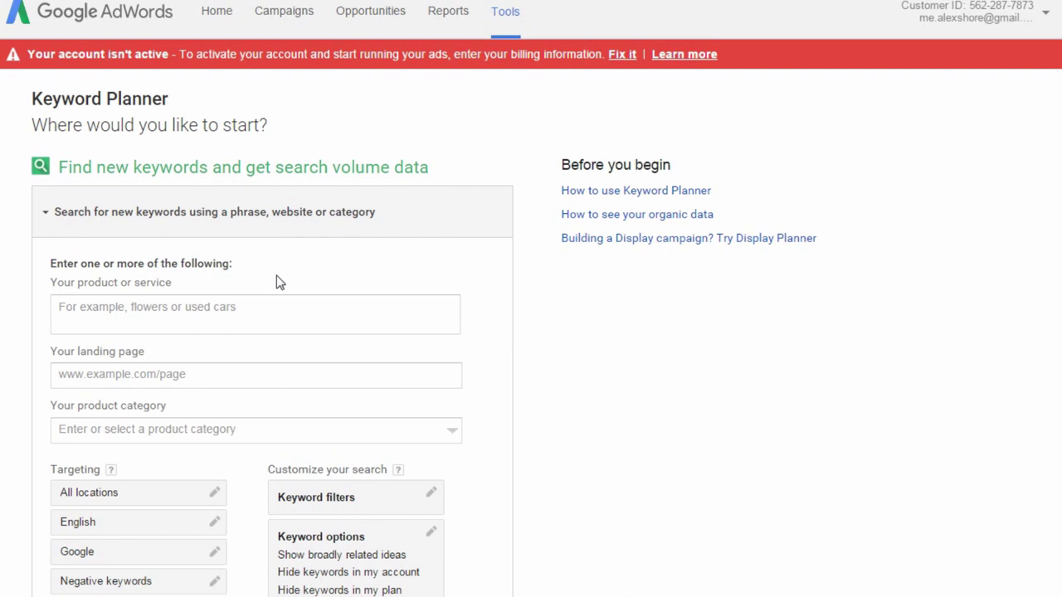
left_click(233, 306)
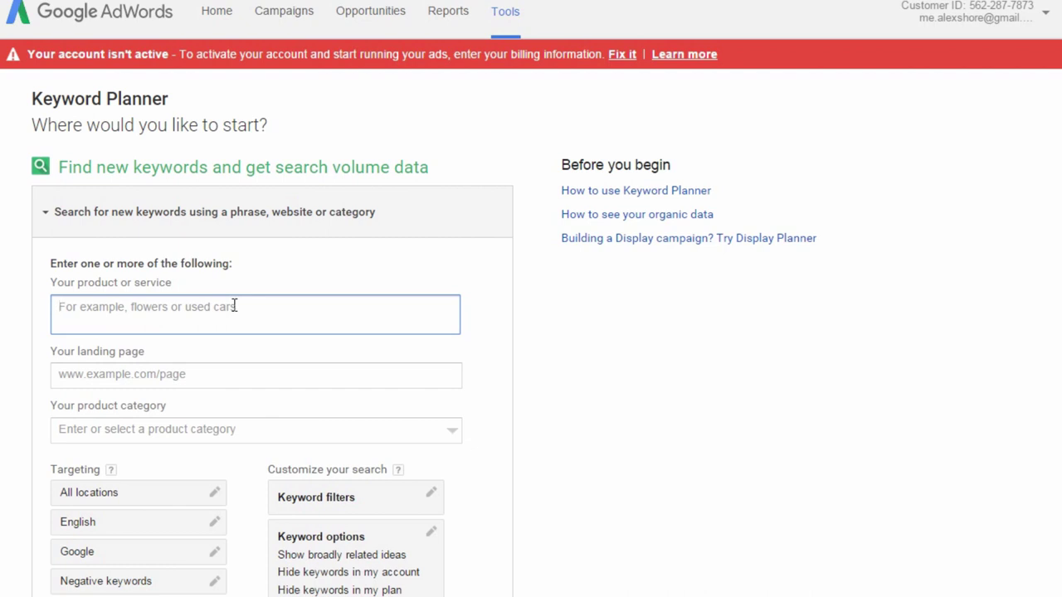
type("meditat")
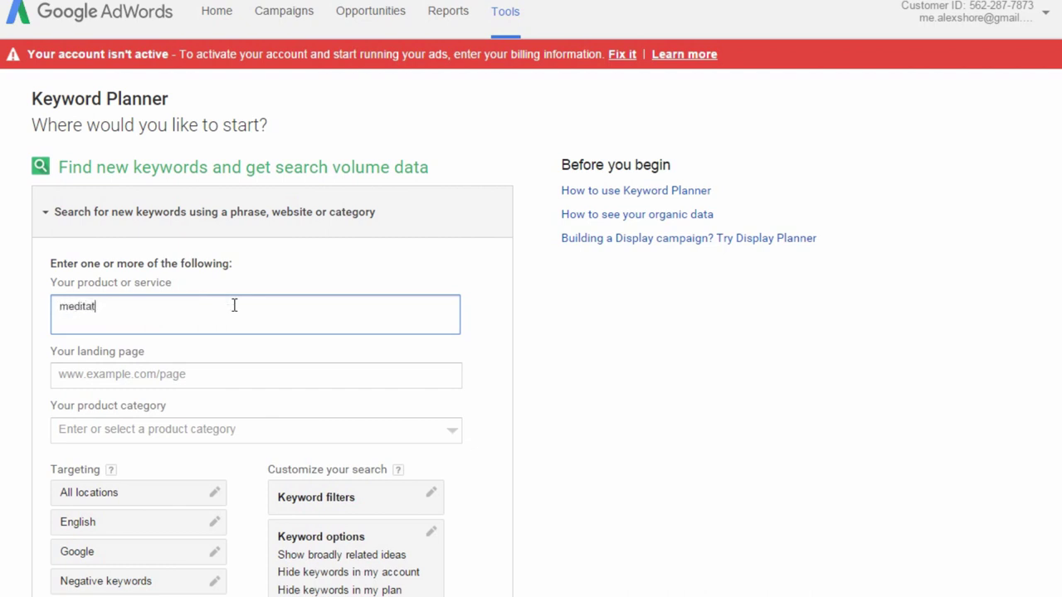
type("ion")
left_click(213, 386)
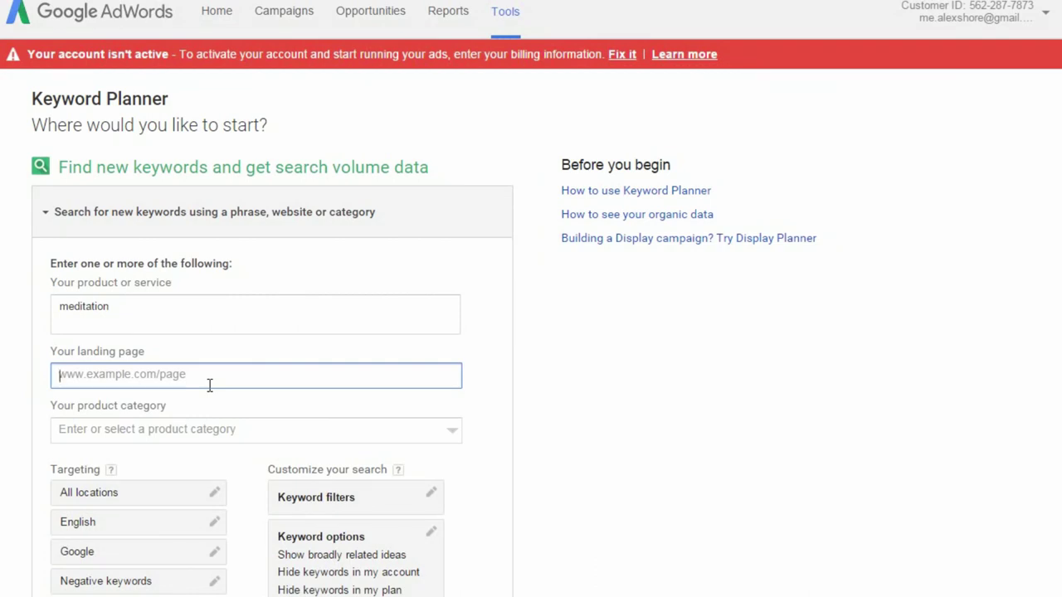
left_click(413, 432)
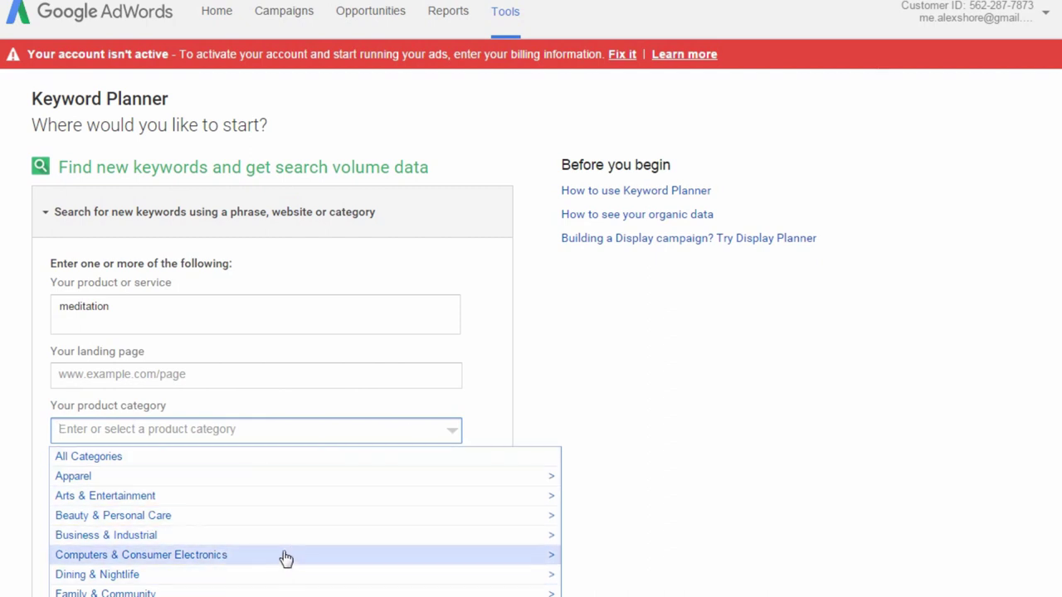
scroll(308, 507, "down", 2)
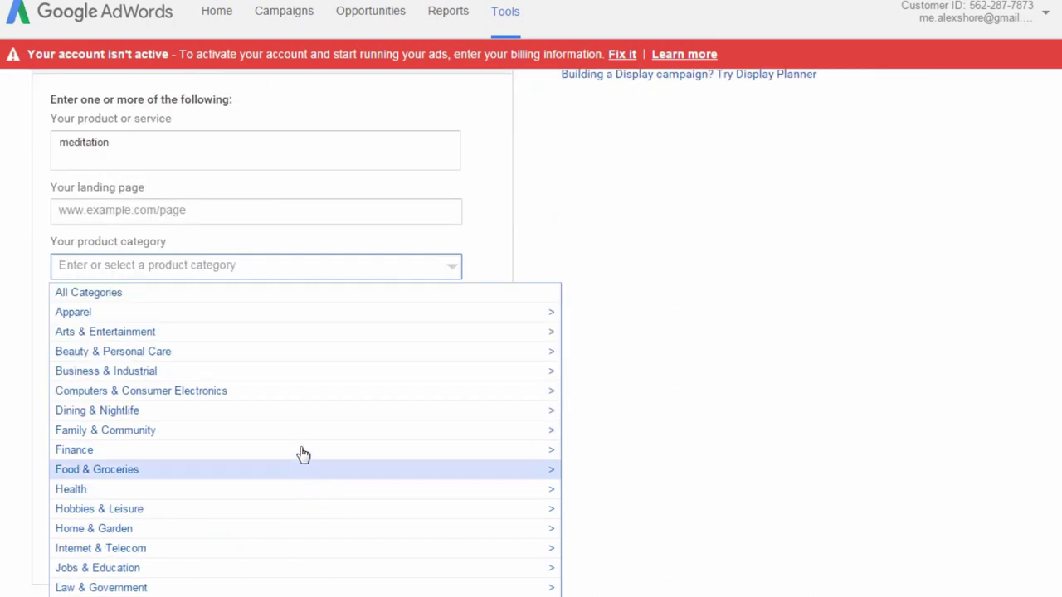
left_click(491, 264)
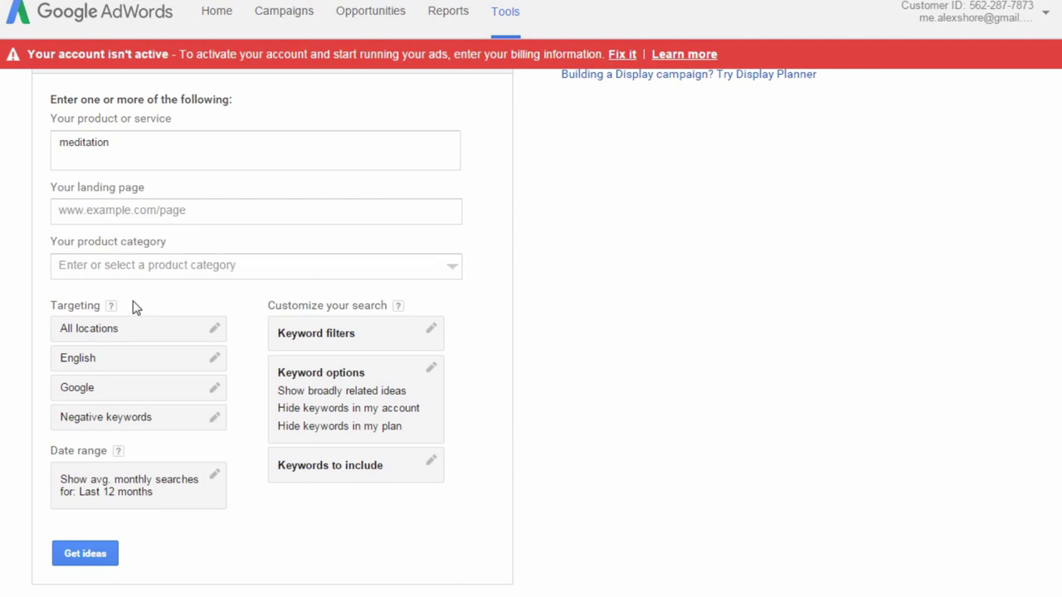
left_click(166, 334)
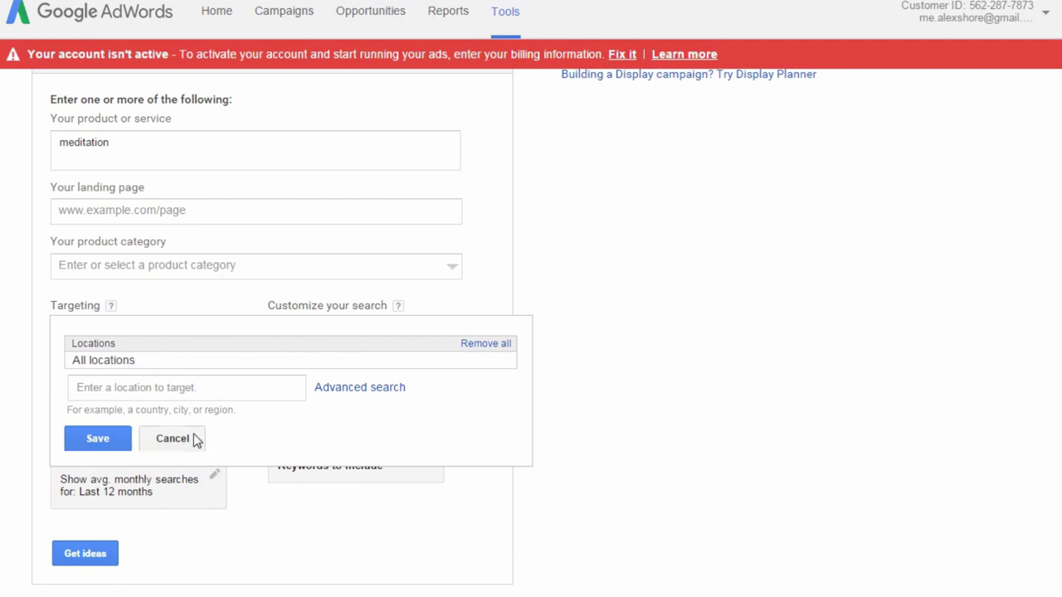
left_click(172, 439)
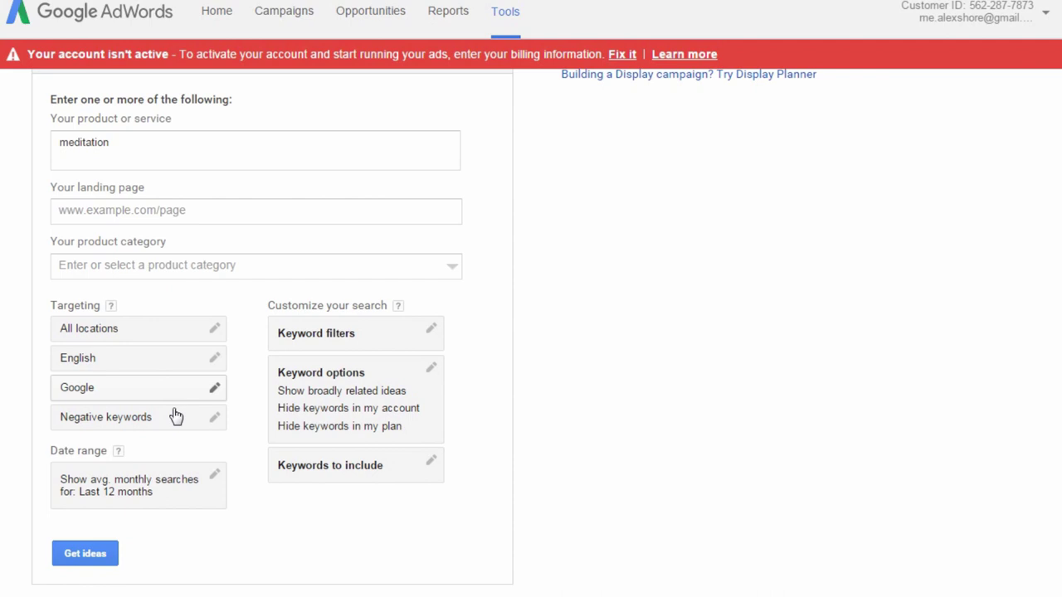
left_click(209, 480)
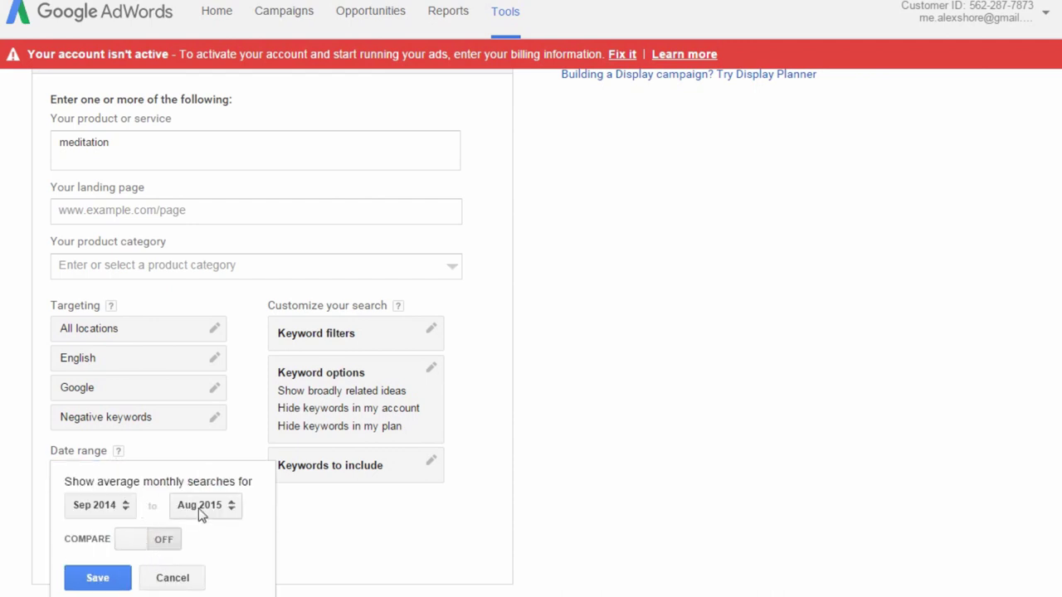
left_click(173, 581)
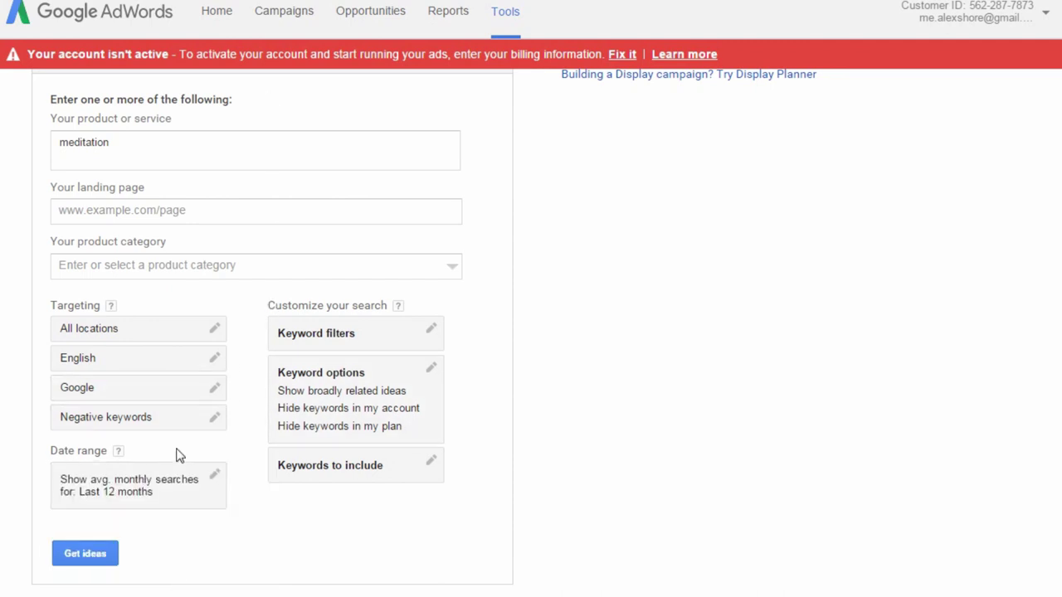
Get ideas for 'meditation' and show the individual keyword ideas table
left_click(89, 562)
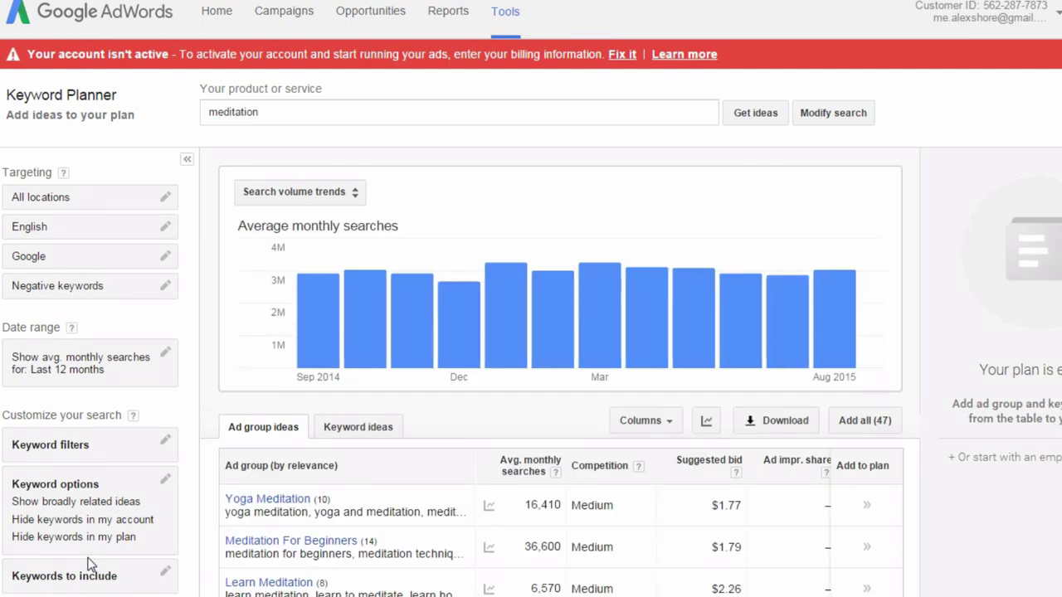
left_click(370, 437)
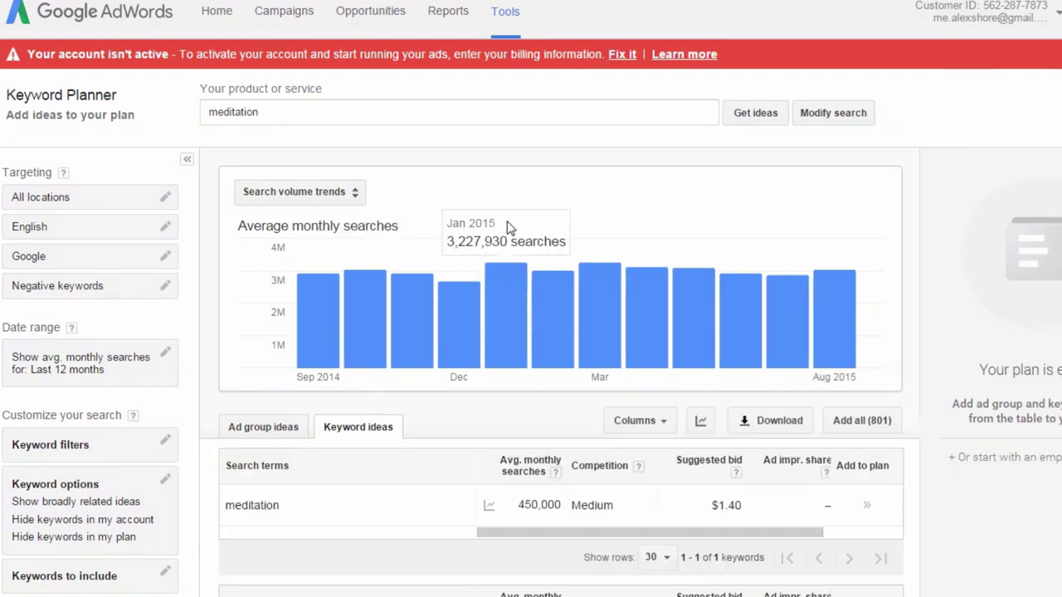
scroll(507, 221, "down", 3)
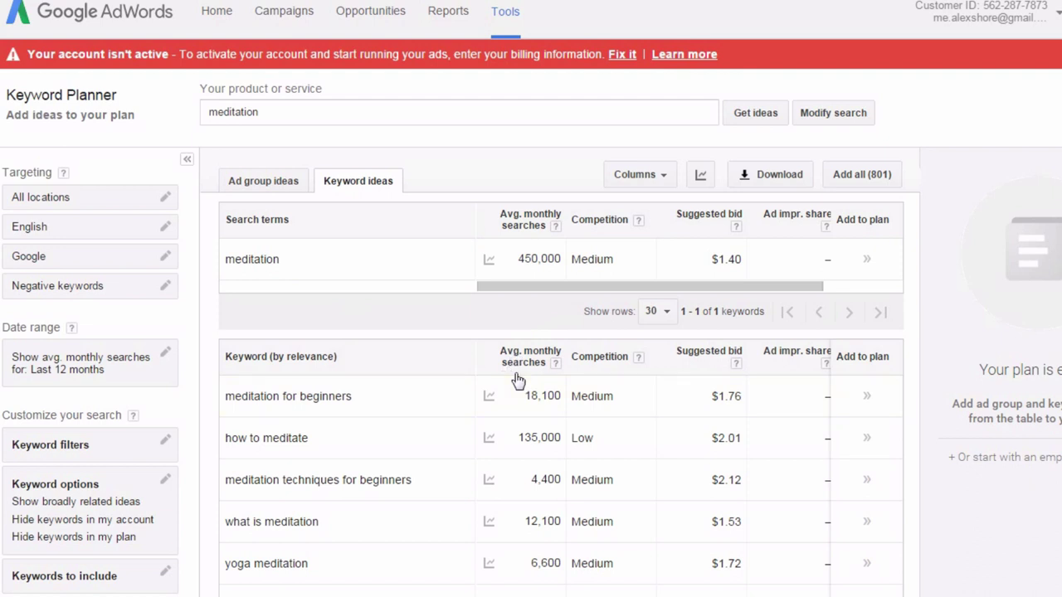
scroll(486, 374, "down", 1)
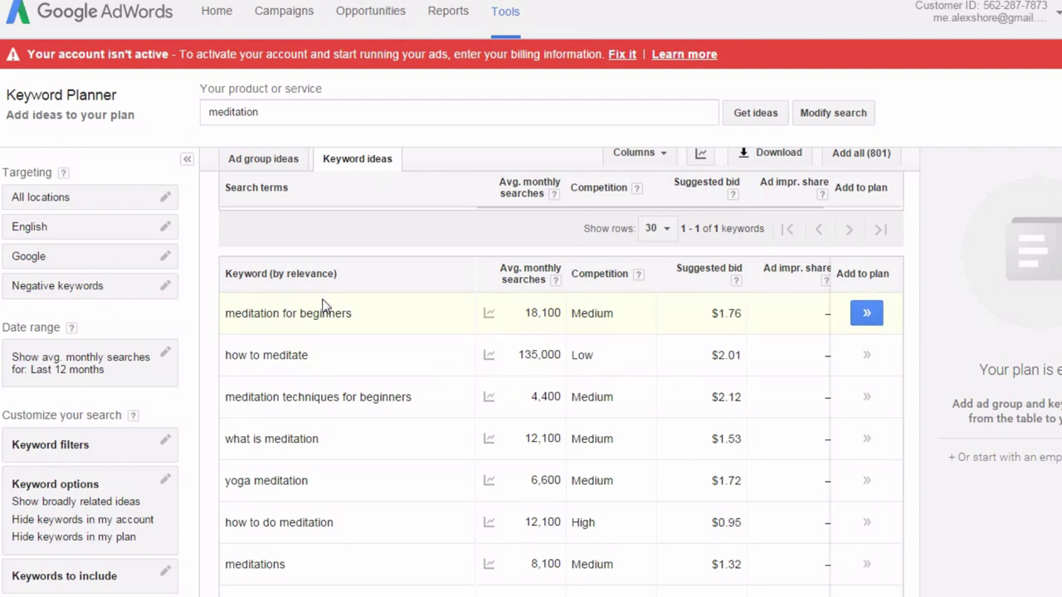
Scroll through the meditation keyword ideas list to review the suggestions
scroll(332, 310, "down", 2)
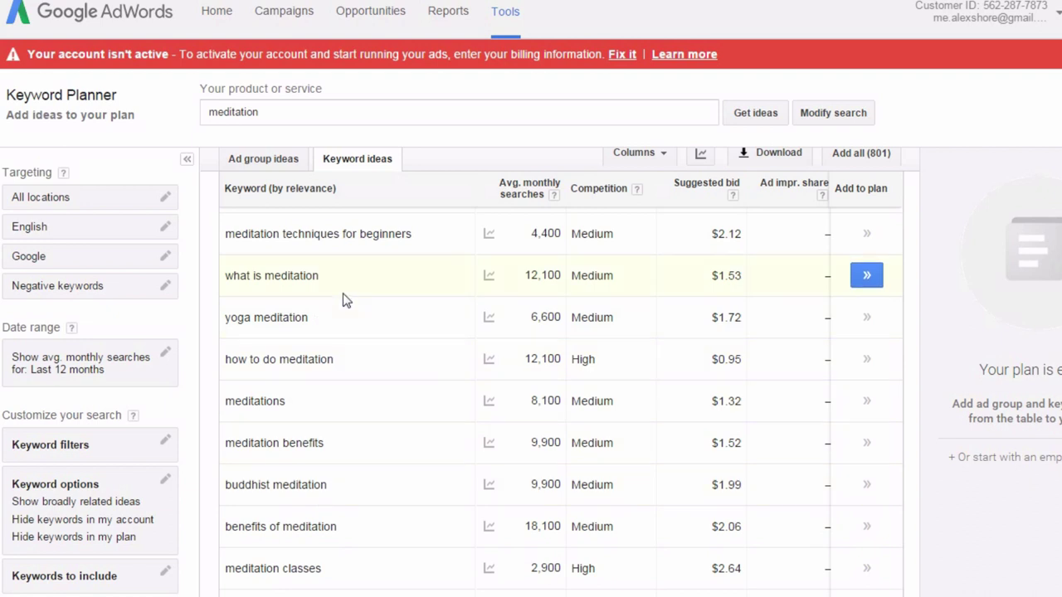
scroll(353, 374, "down", 1)
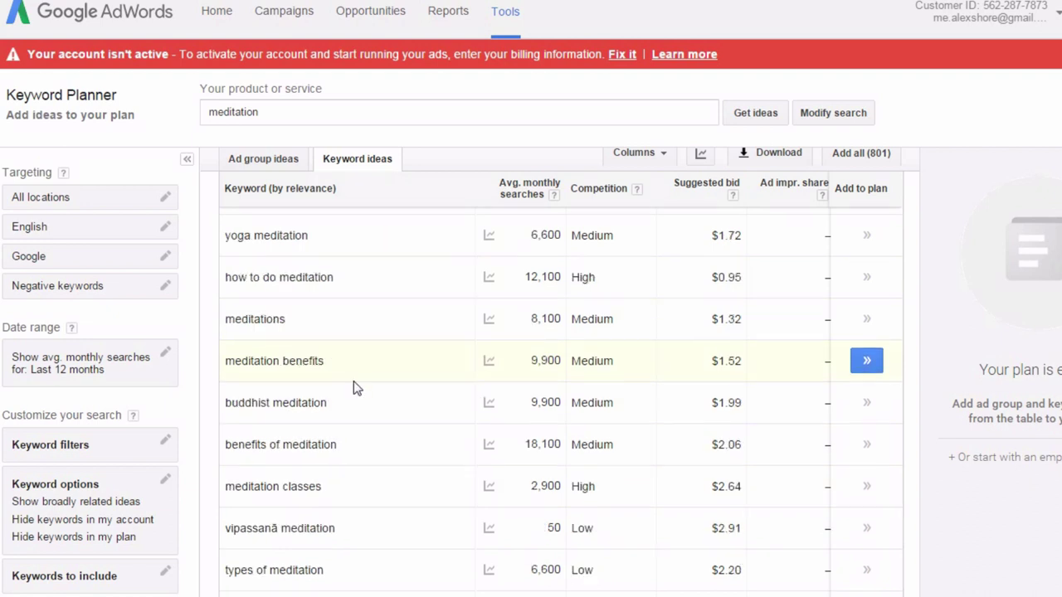
scroll(353, 389, "up", 2)
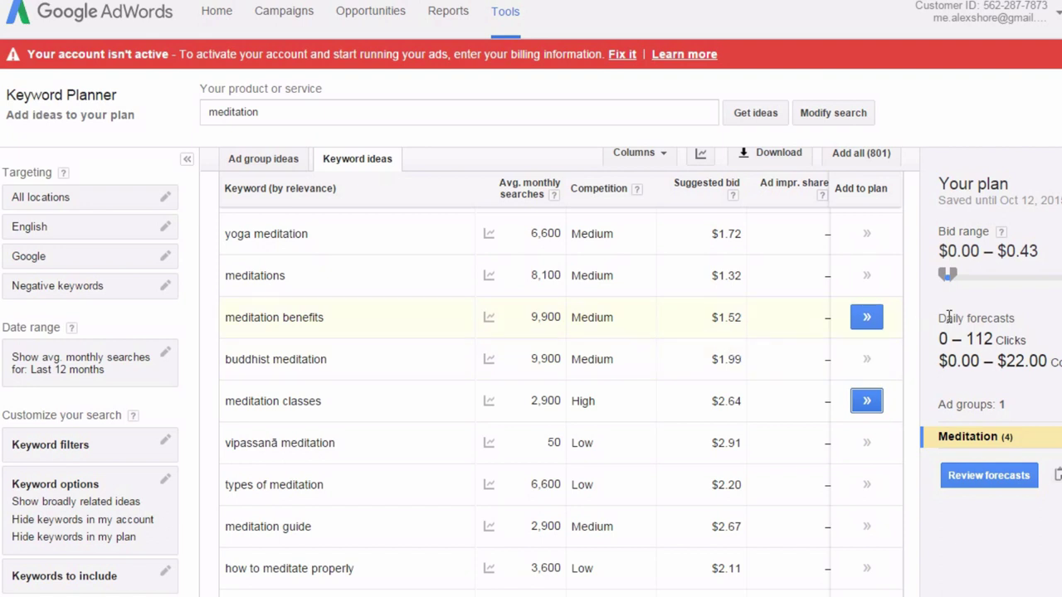
Review the plan's forecasts in the per-keyword view
left_click(989, 475)
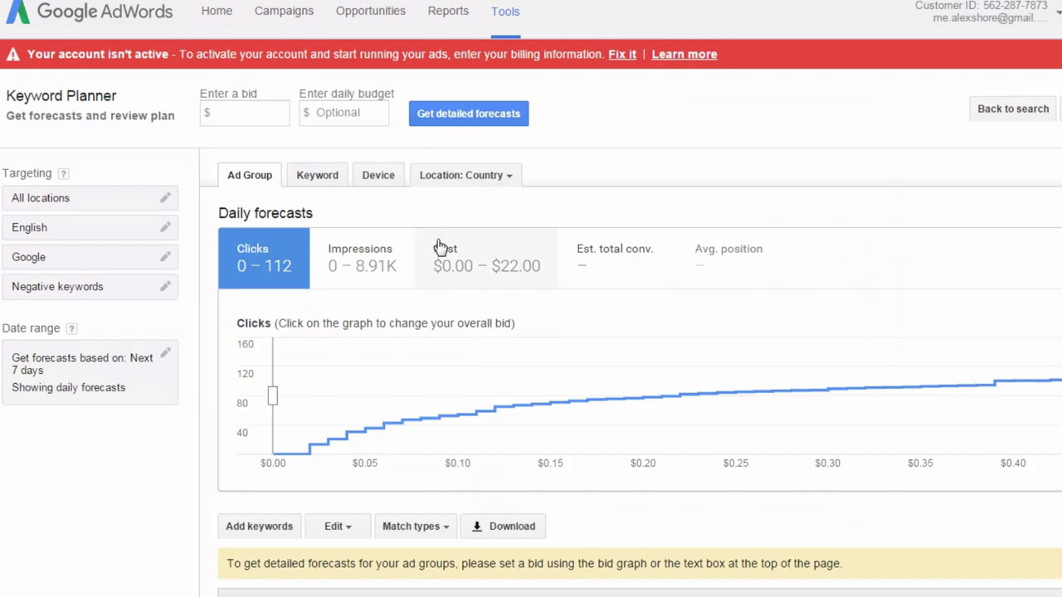
left_click(319, 177)
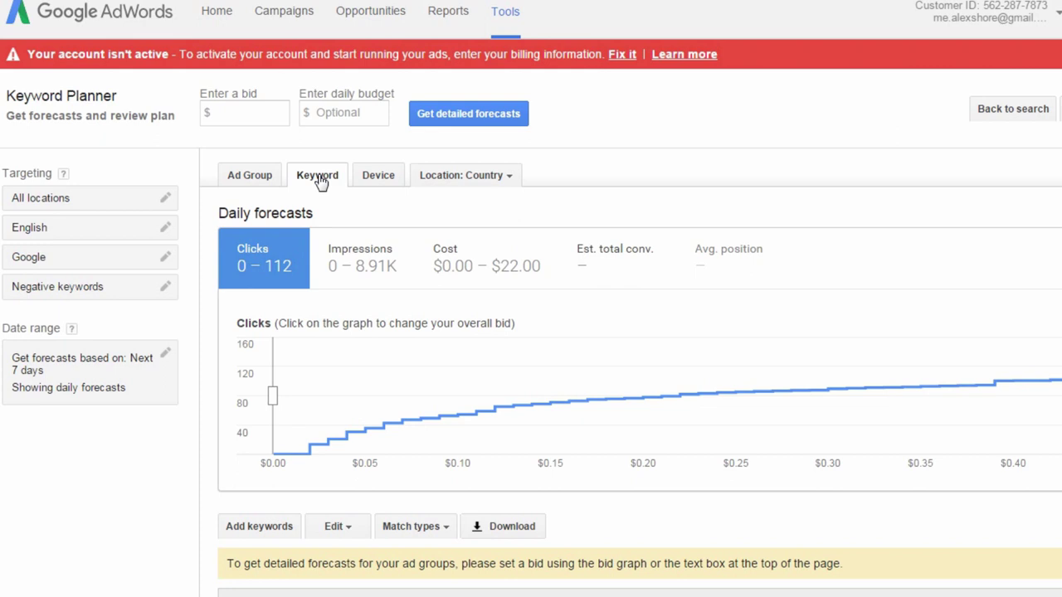
scroll(571, 242, "down", 1)
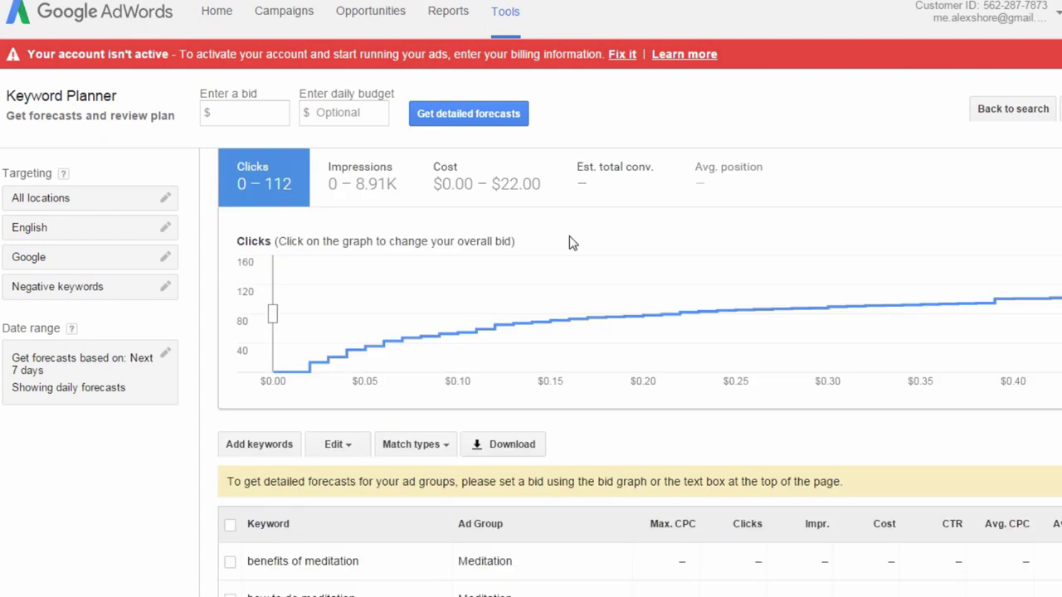
scroll(571, 243, "up", 1)
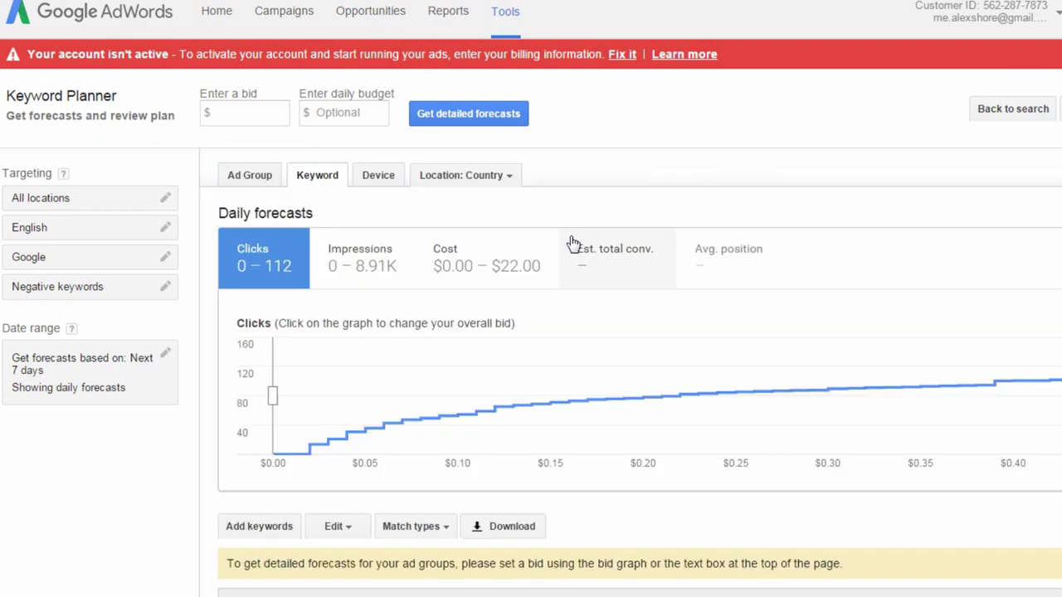
Set the plan's bid to $5.00 so forecasts refresh
left_click(224, 113)
type("5")
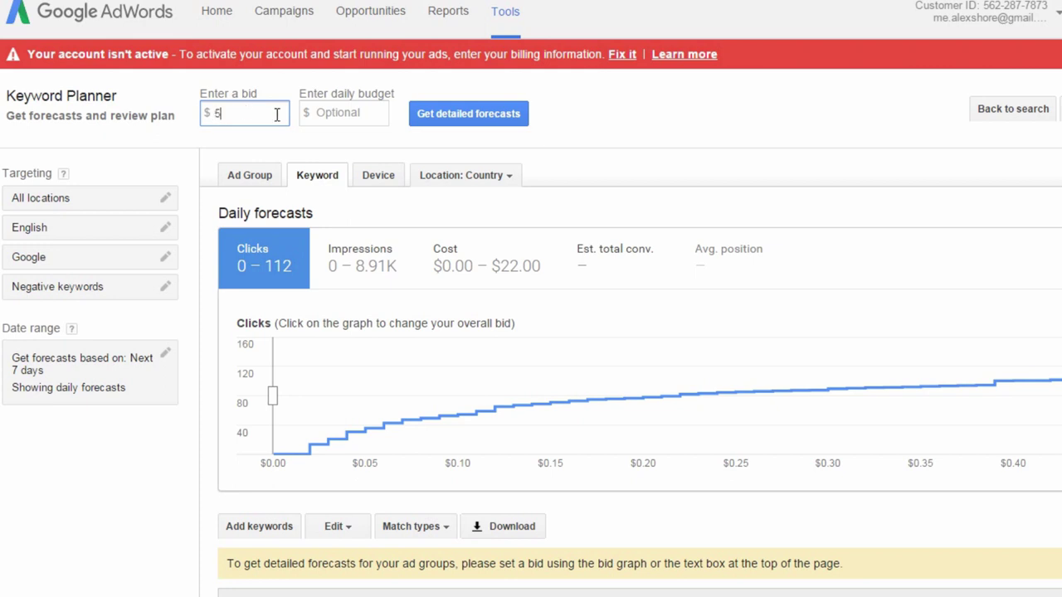
left_click(320, 143)
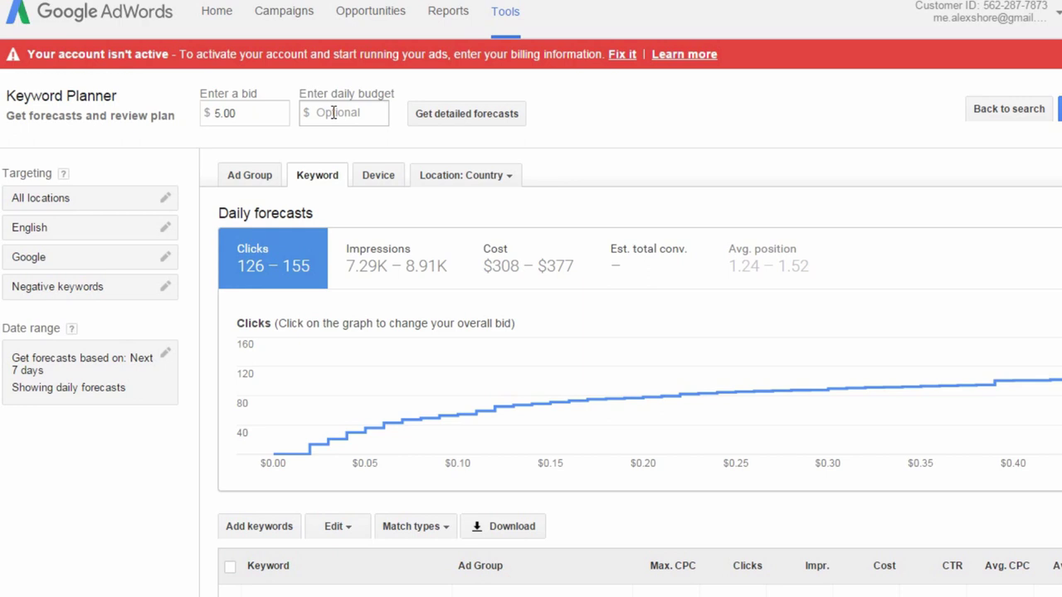
Give the plan a $100.00 daily budget
left_click(333, 112)
type("100")
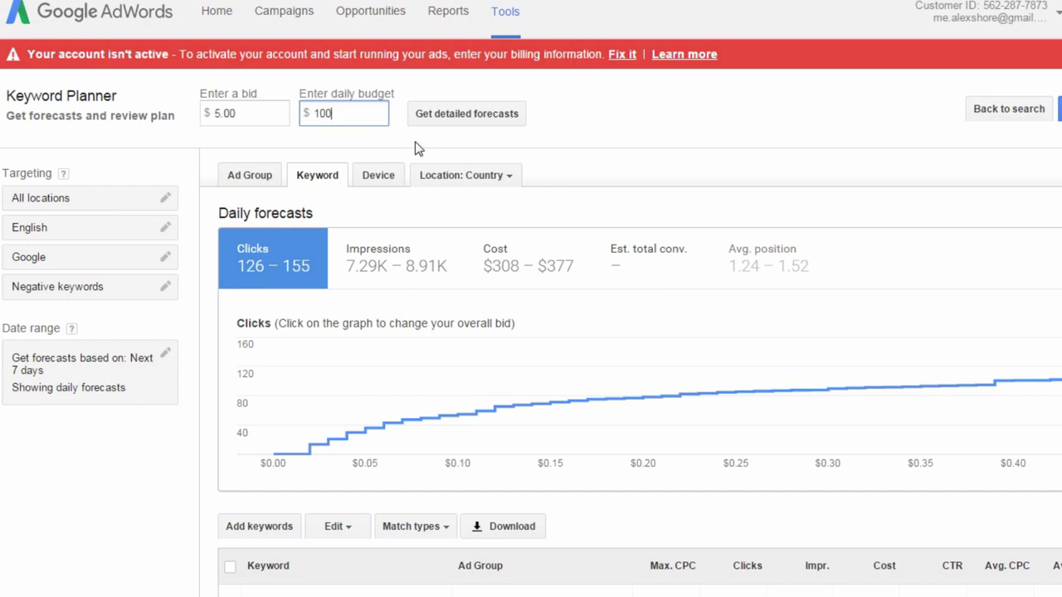
left_click(415, 147)
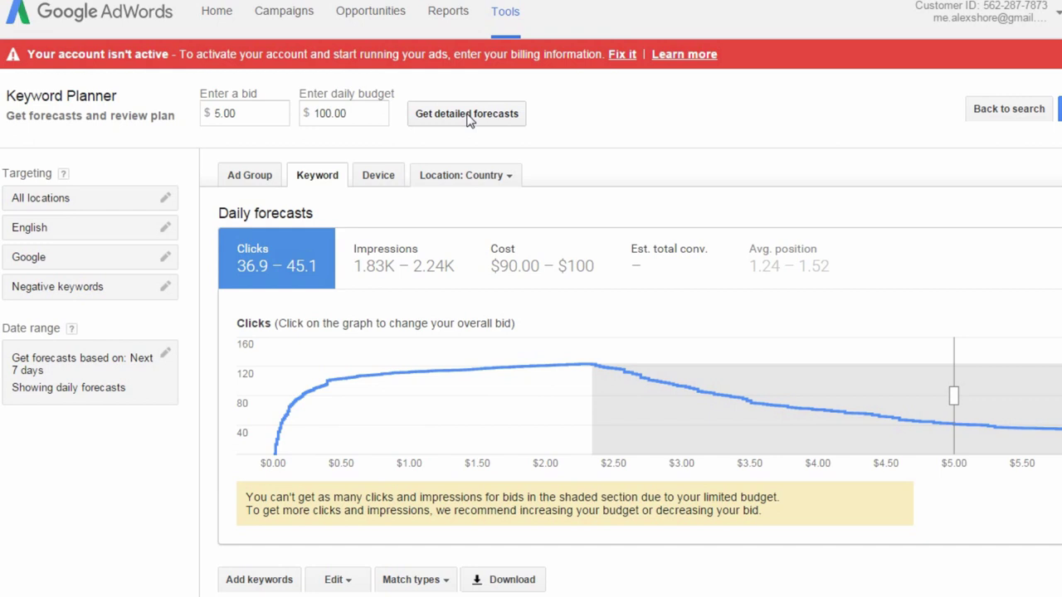
Get detailed forecasts and view the per-keyword forecast table
left_click(469, 116)
scroll(523, 158, "down", 1)
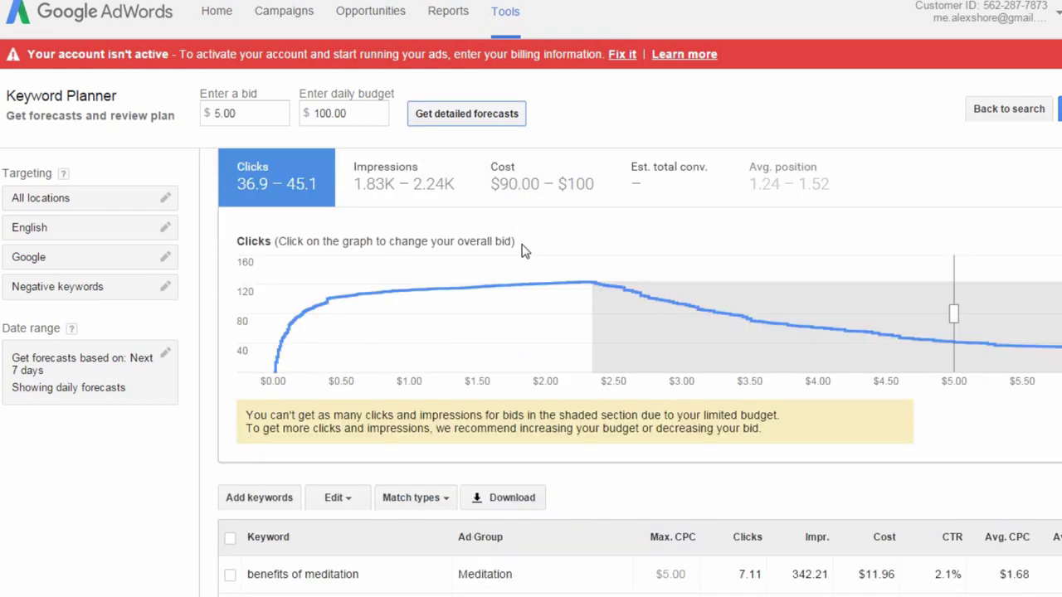
scroll(494, 294, "down", 1)
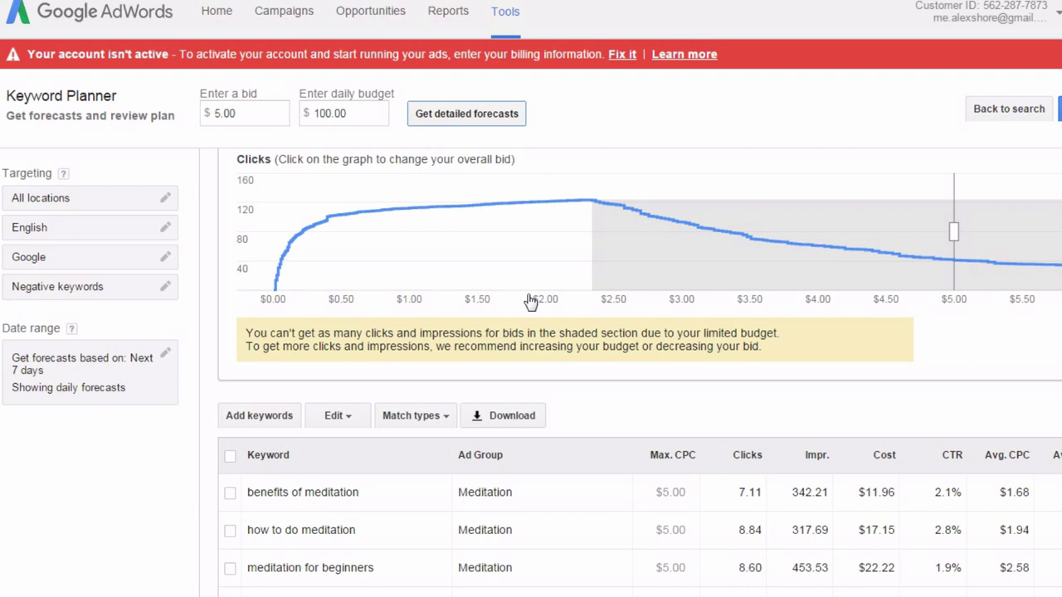
scroll(776, 469, "down", 1)
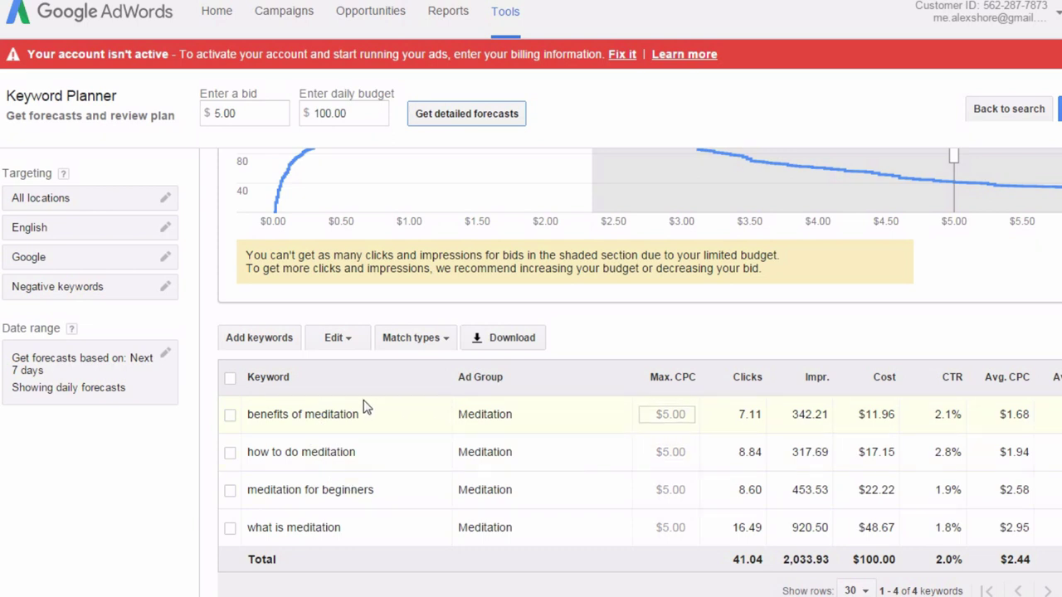
Delete the 'benefits of meditation' keyword from the plan
left_click(231, 418)
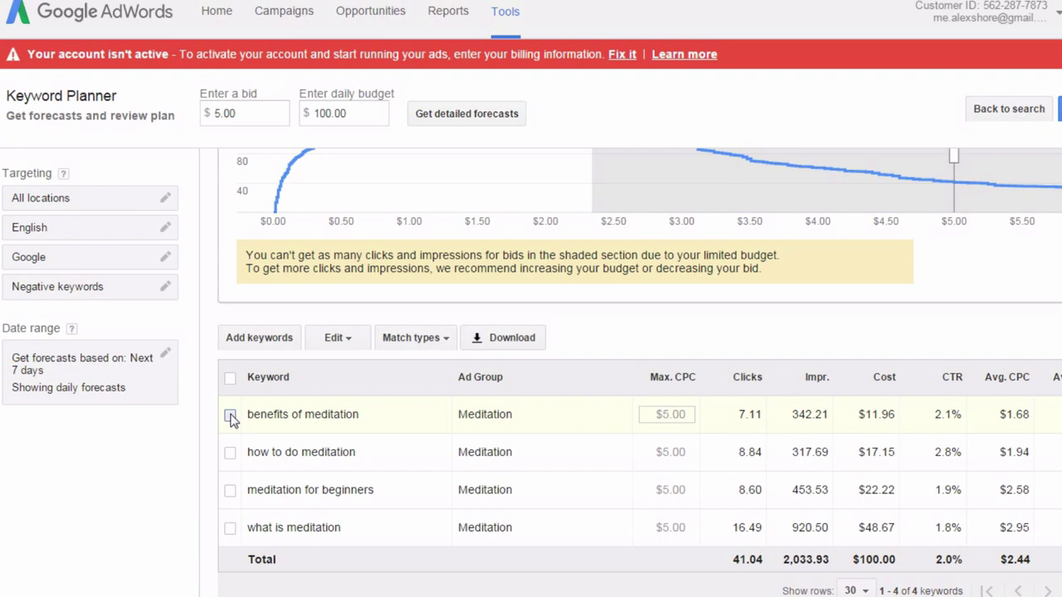
left_click(352, 344)
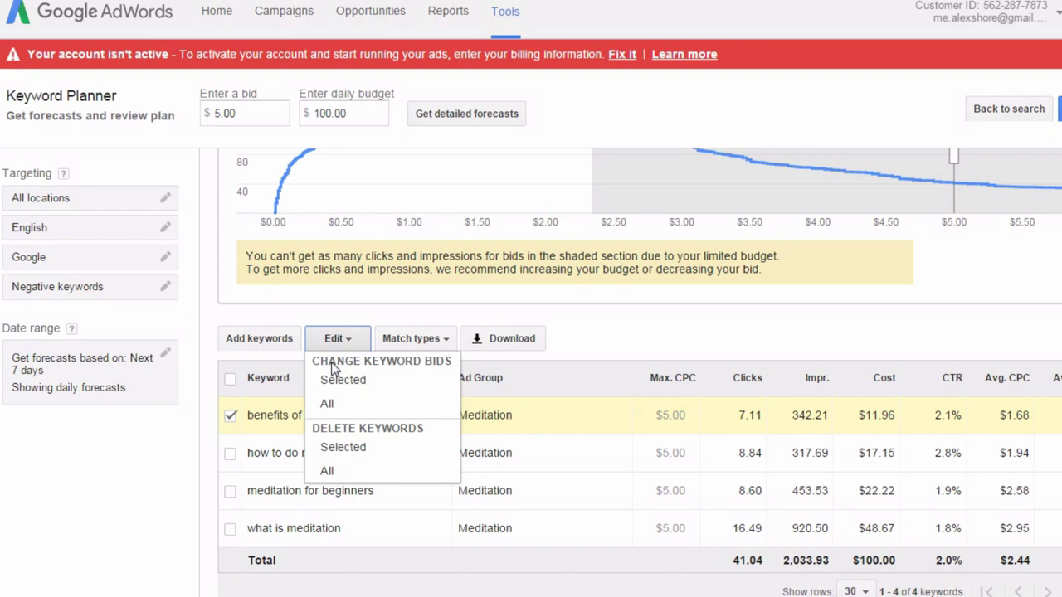
left_click(344, 448)
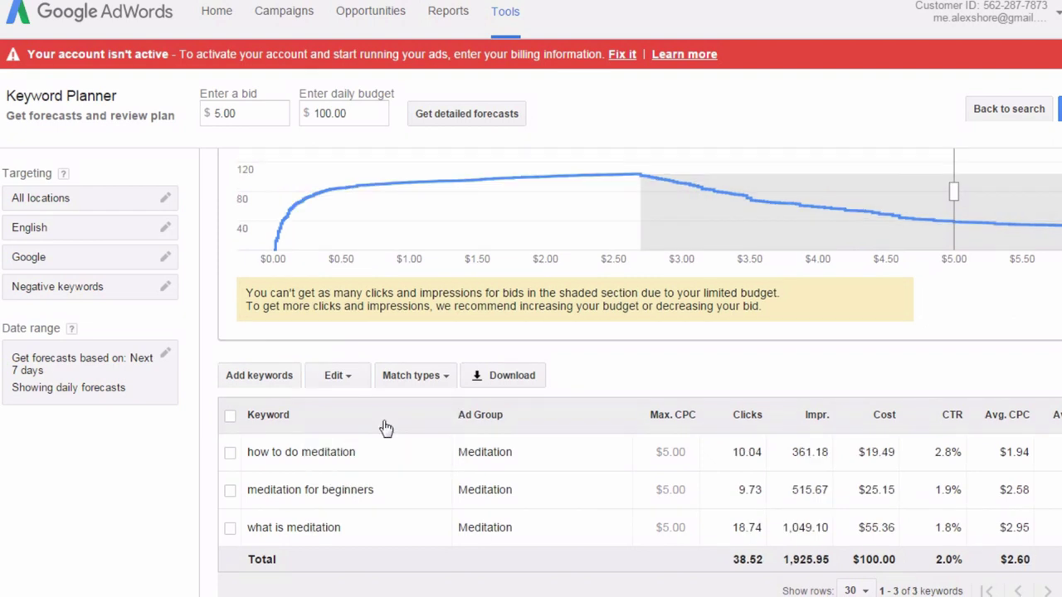
Set the bid for 'how to do meditation' to exactly $3.00
left_click(230, 453)
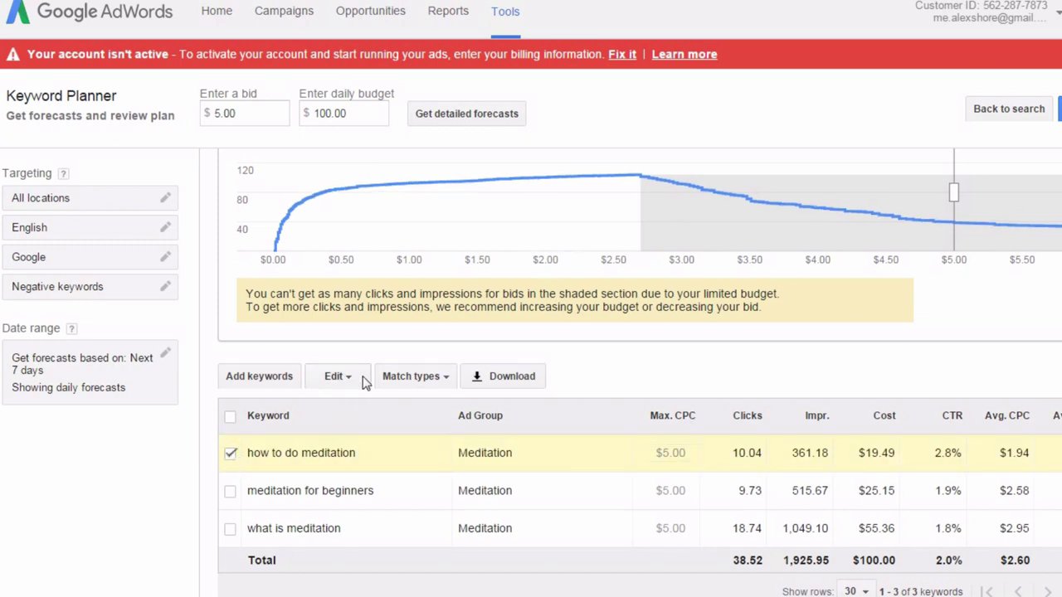
left_click(348, 385)
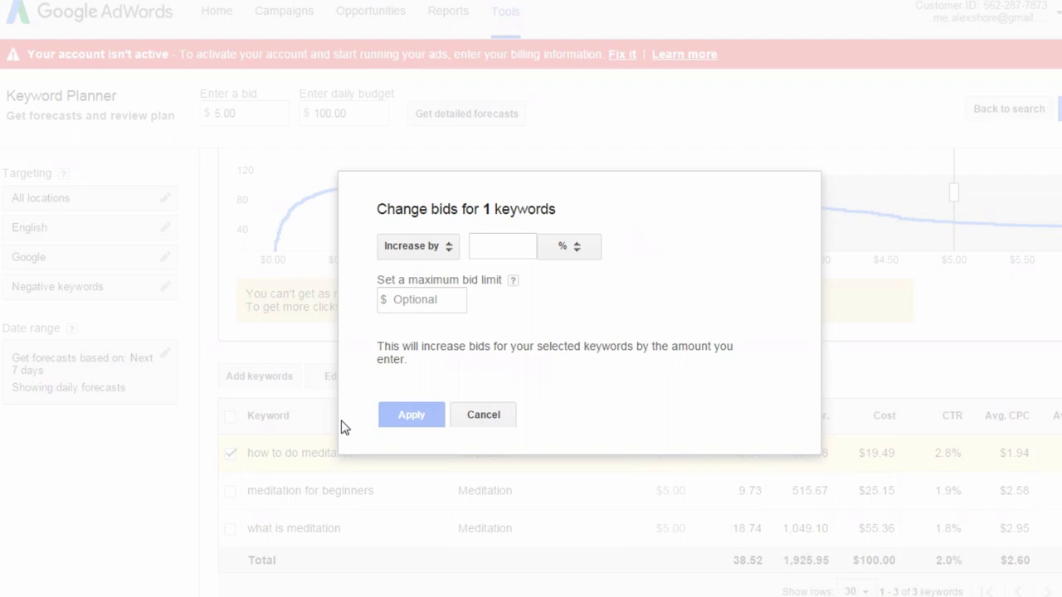
left_click(448, 249)
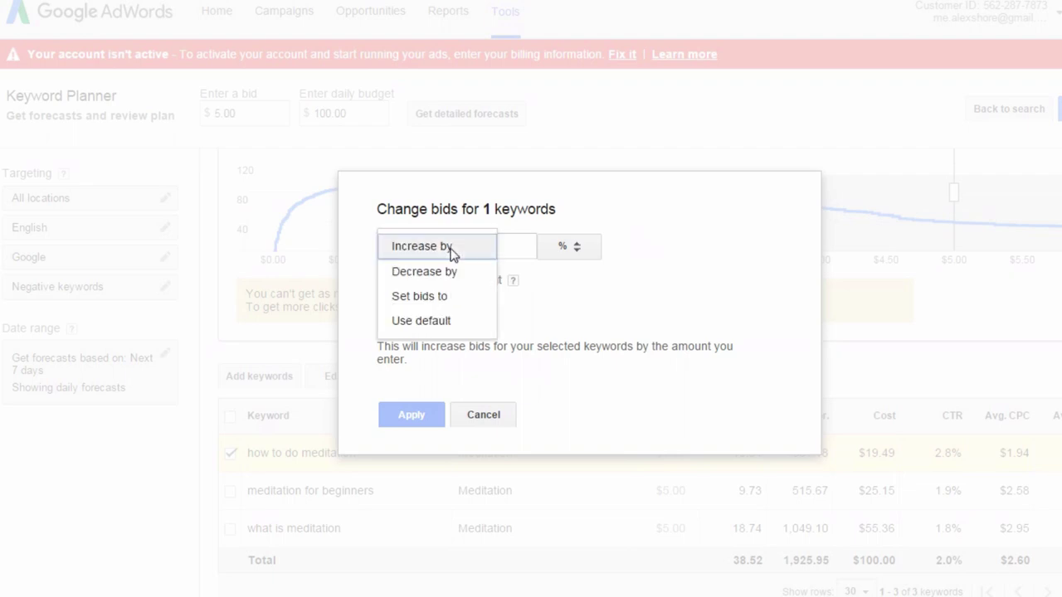
left_click(440, 299)
left_click(524, 251)
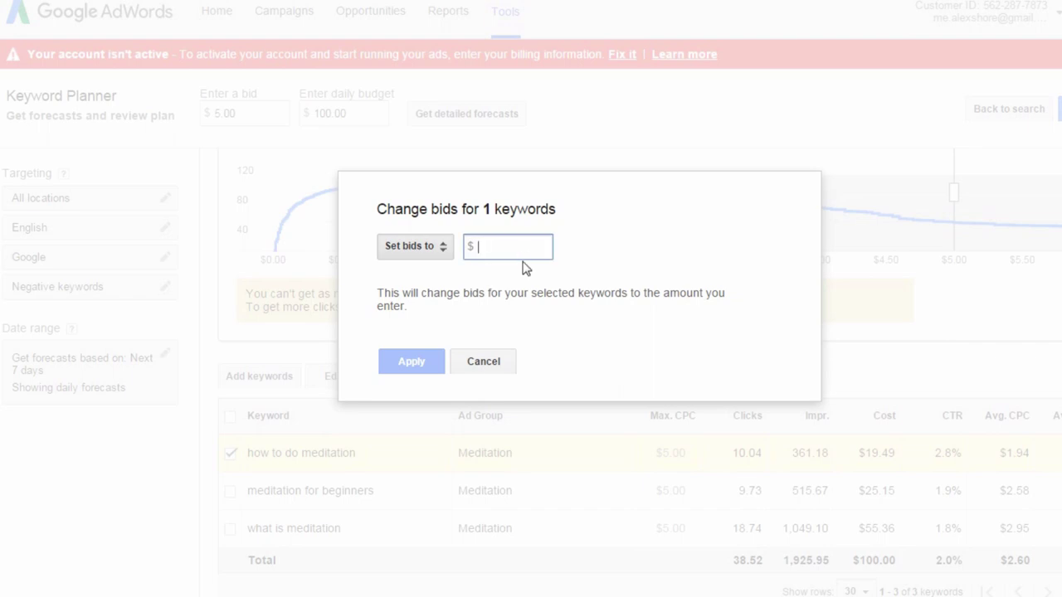
type("3")
left_click(408, 369)
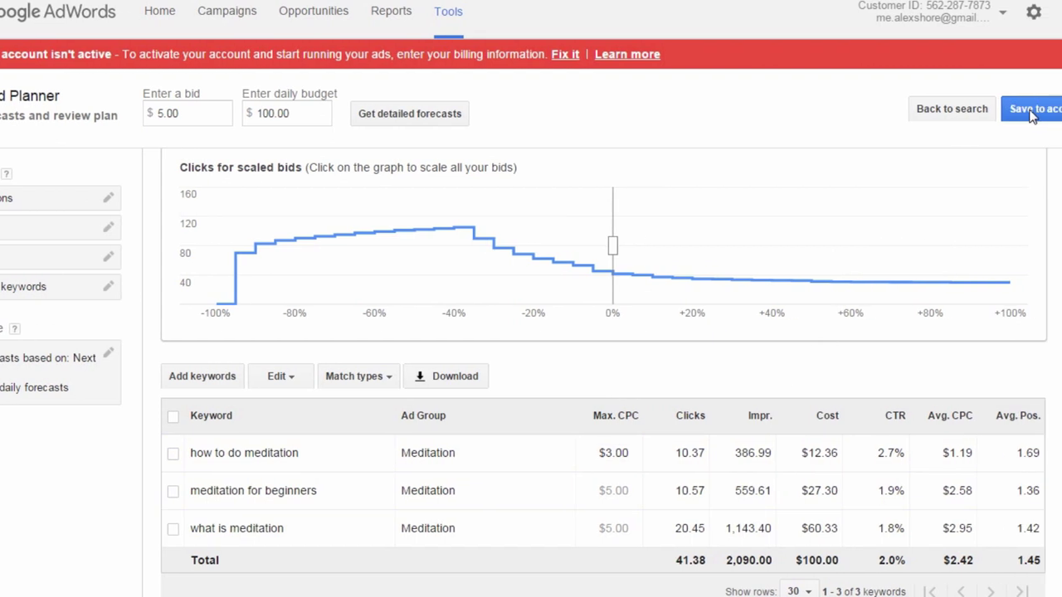
Save the plan to the account as a new campaign named 'Test'
left_click(1032, 117)
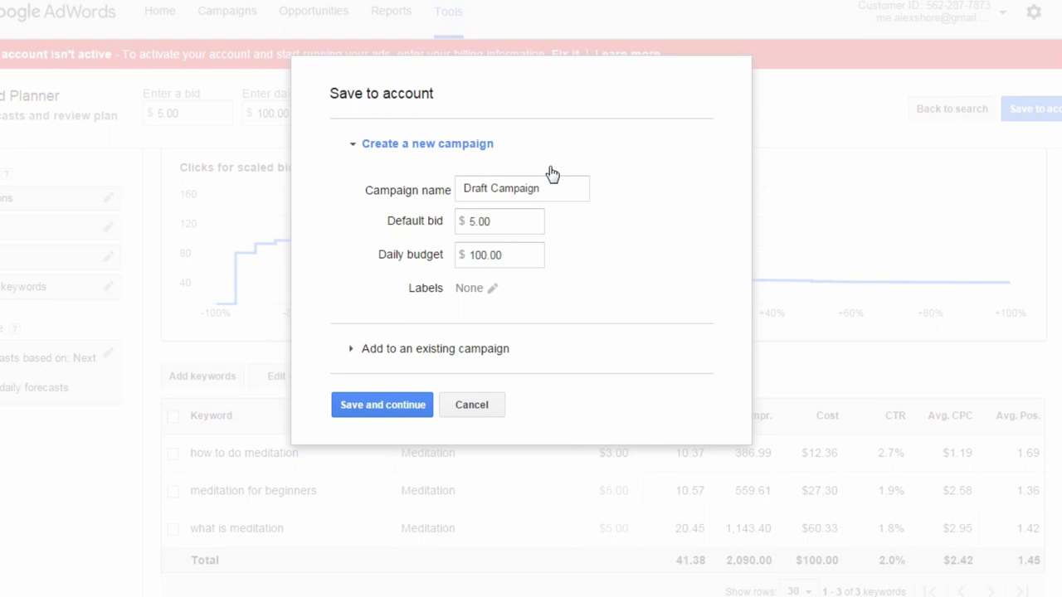
left_click(498, 186)
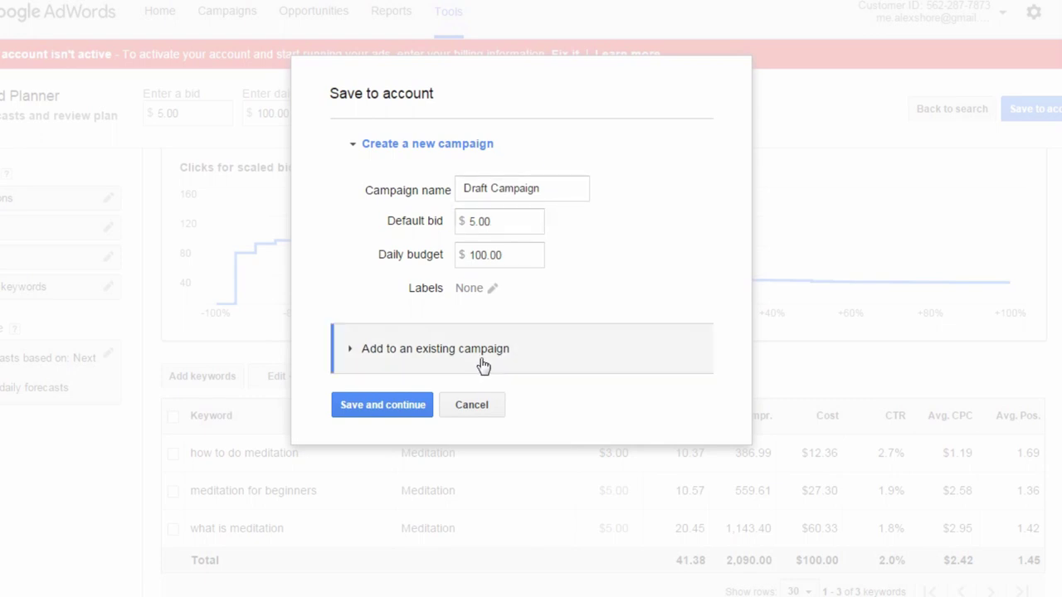
left_click(501, 182)
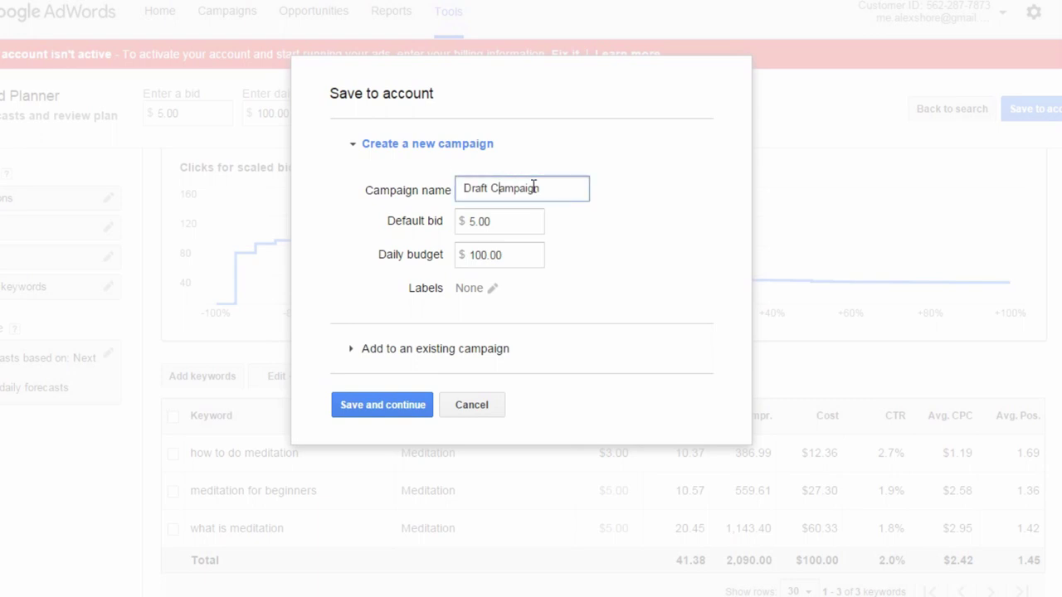
triple_click(488, 195)
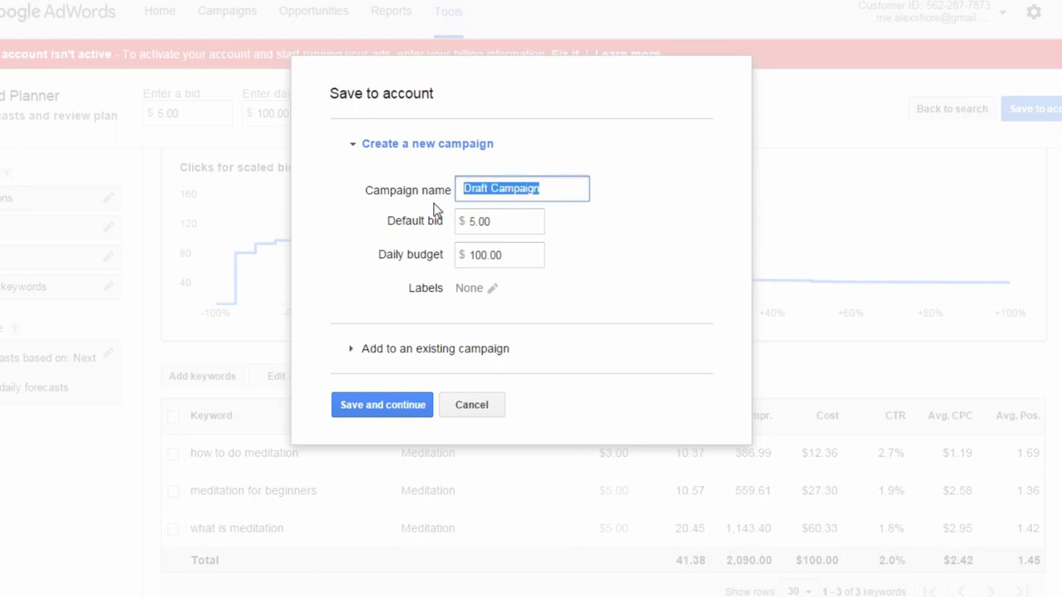
type("Test")
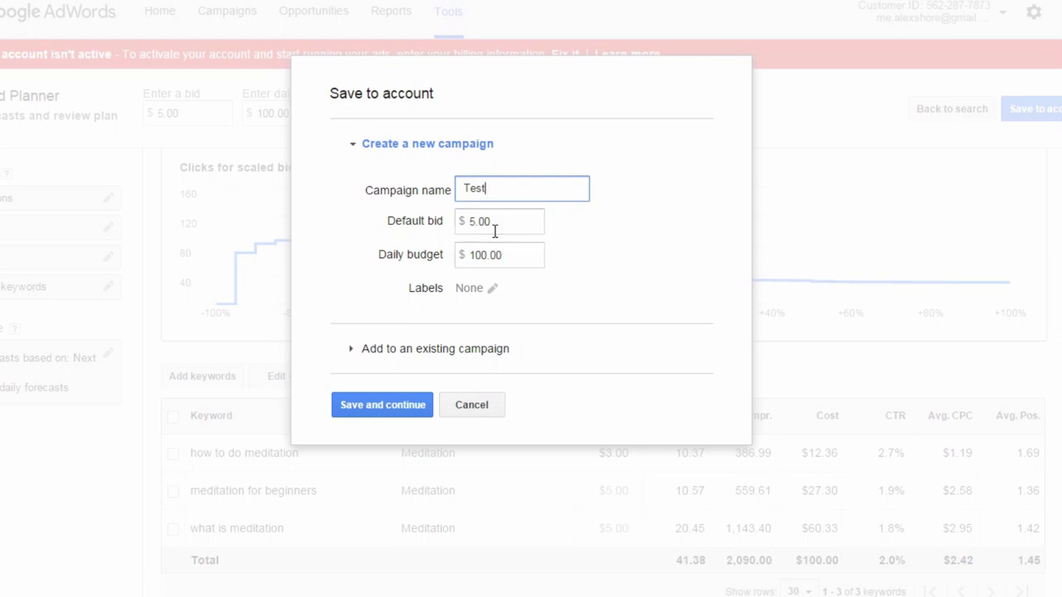
left_click(383, 405)
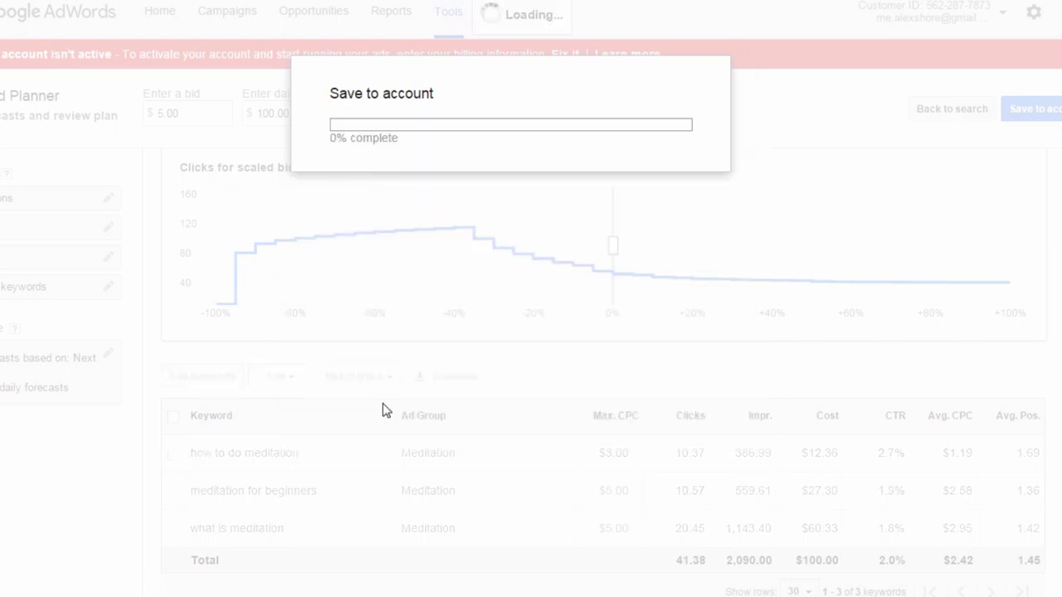